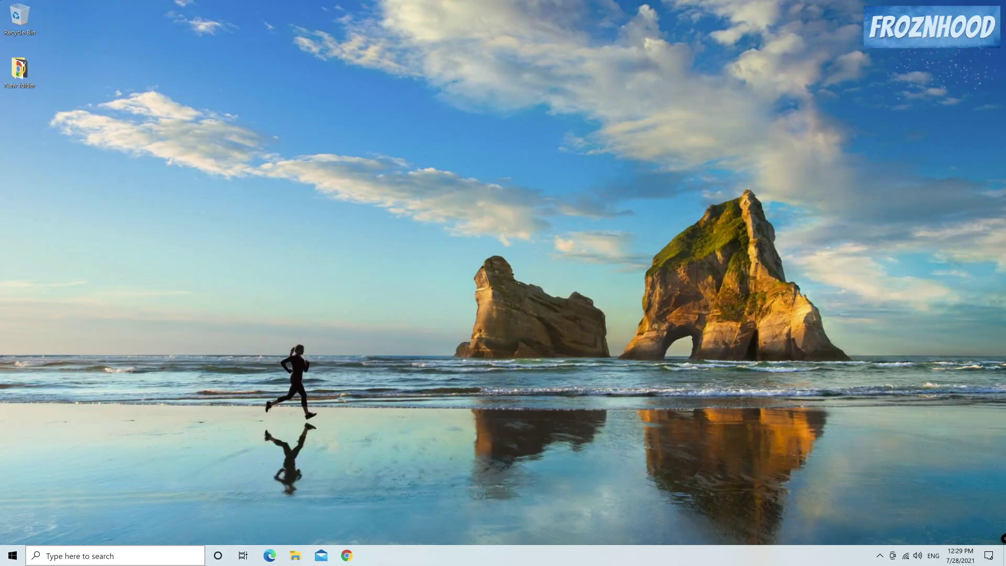
# Open Device Manager and expand Display adapters to find the NVIDIA GeForce RTX 3080.
pyautogui.click(123, 557)
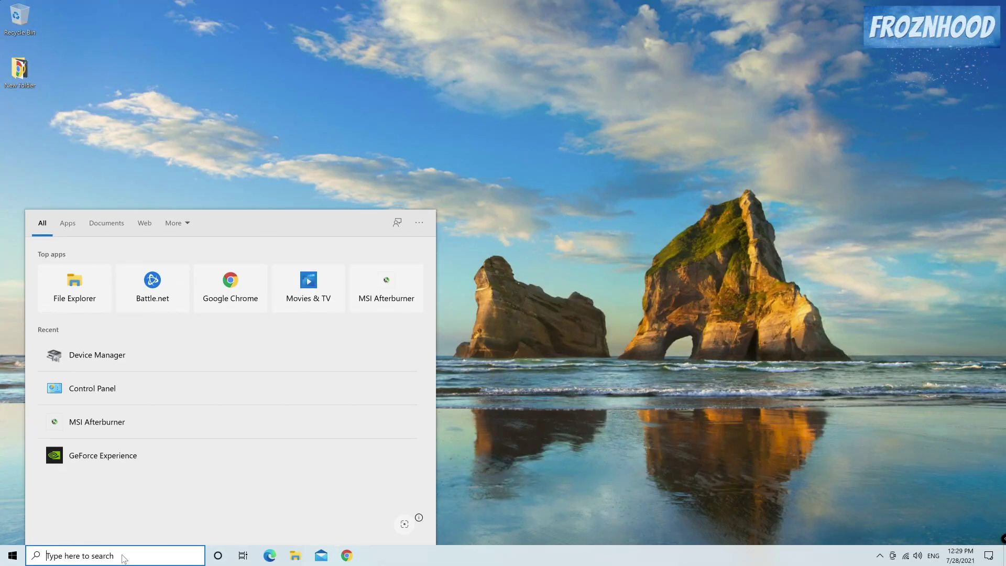
pyautogui.write('device')
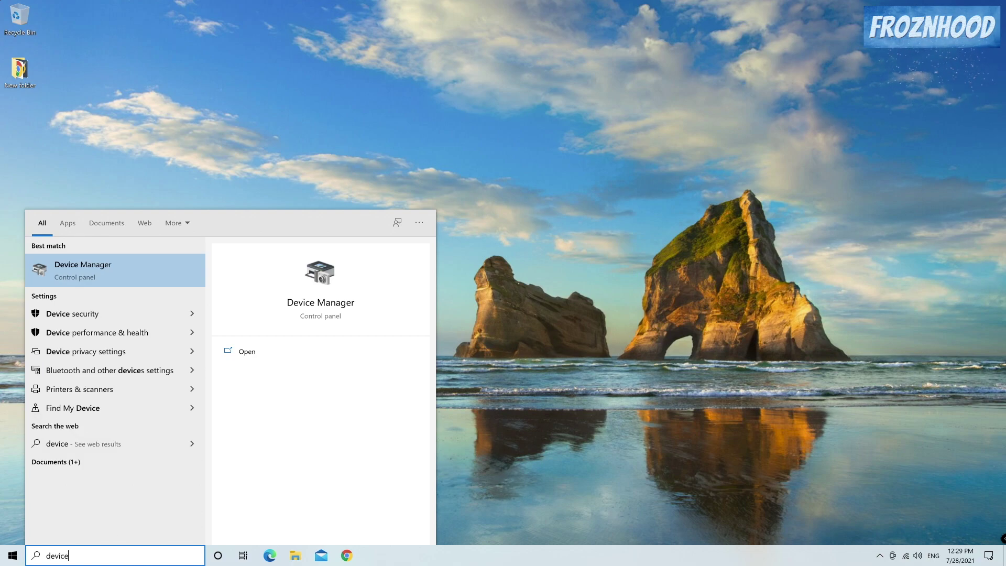
pyautogui.click(79, 270)
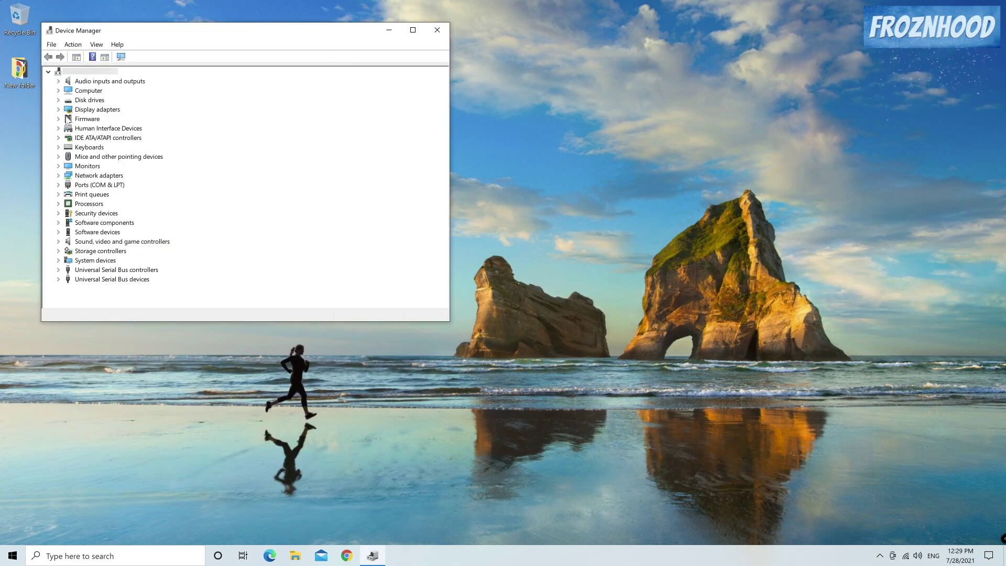
pyautogui.click(58, 110)
pyautogui.click(144, 119)
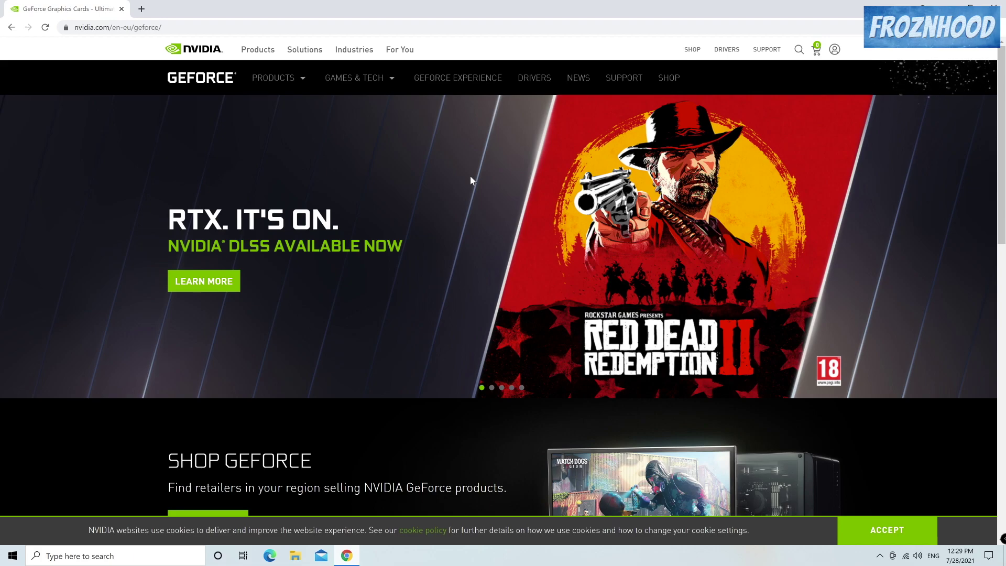
# Search NVIDIA drivers for GeForce RTX 30 Series, RTX 3080, Windows 10 64-bit.
pyautogui.click(534, 79)
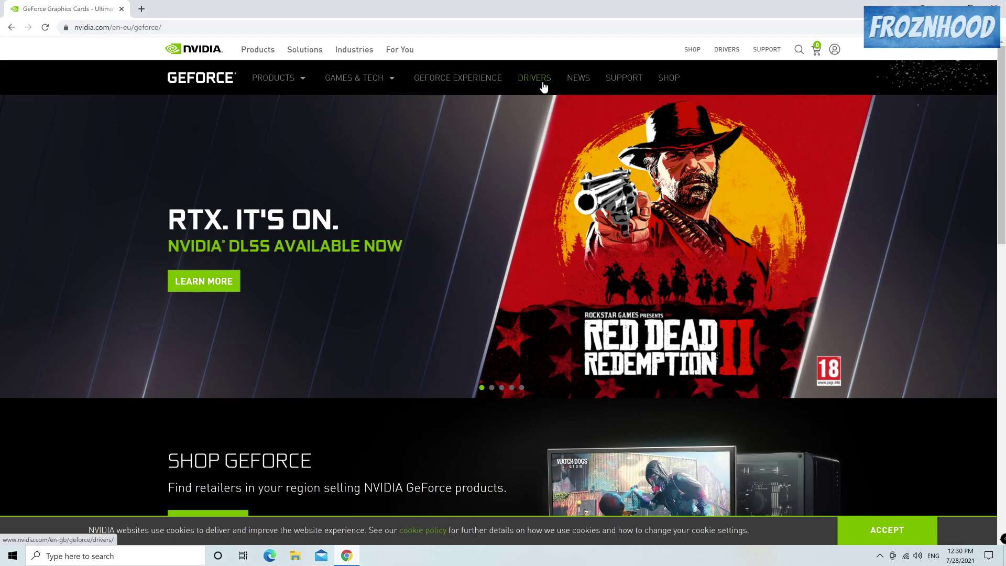
pyautogui.scroll(-3, 761, 230)
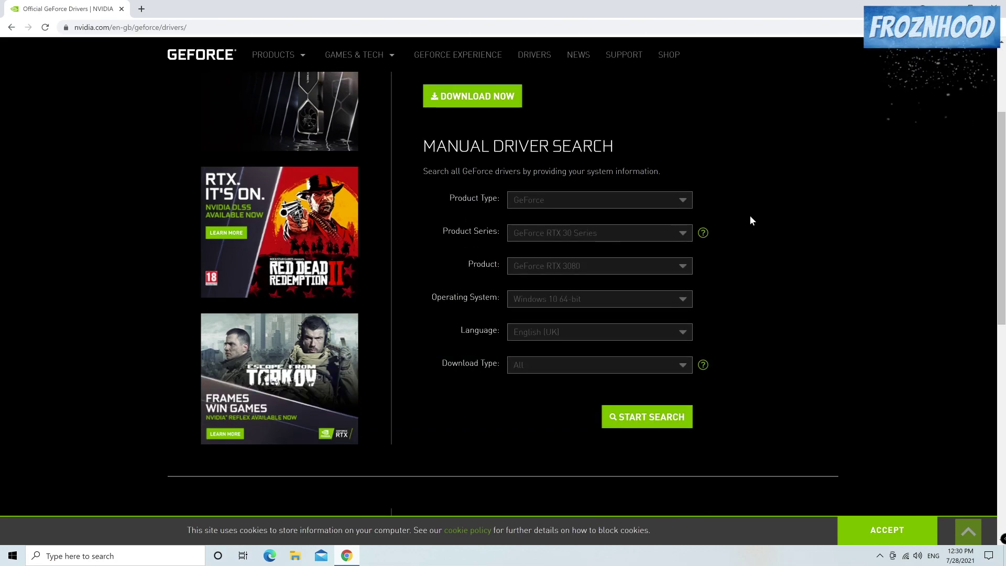
pyautogui.click(574, 237)
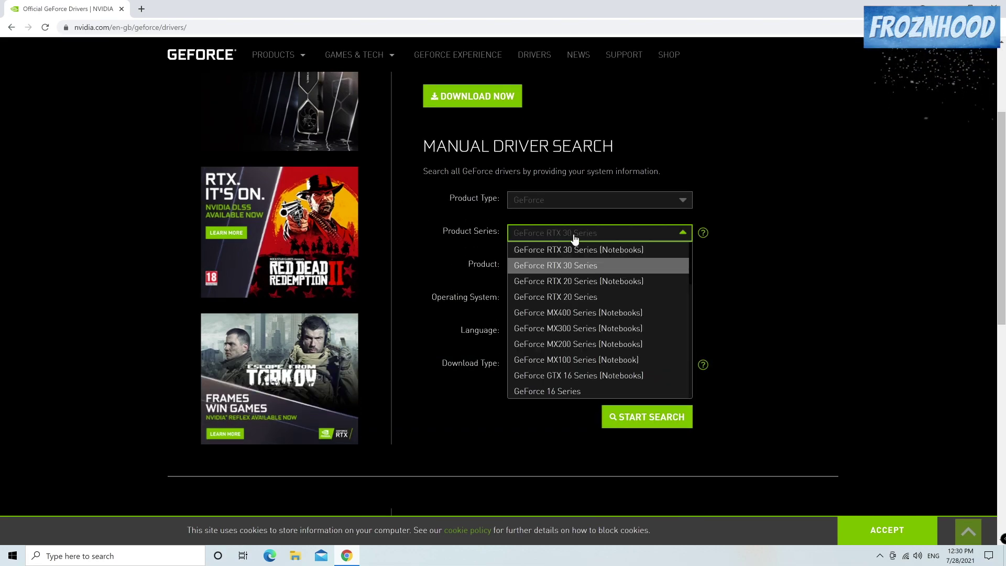
pyautogui.click(610, 266)
pyautogui.click(603, 266)
pyautogui.click(591, 314)
pyautogui.click(592, 305)
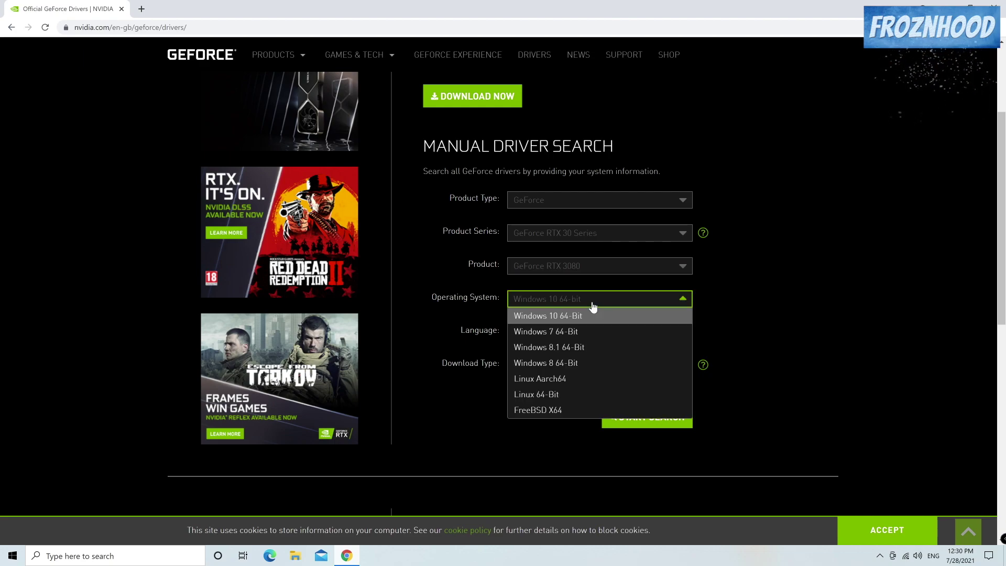
pyautogui.click(594, 316)
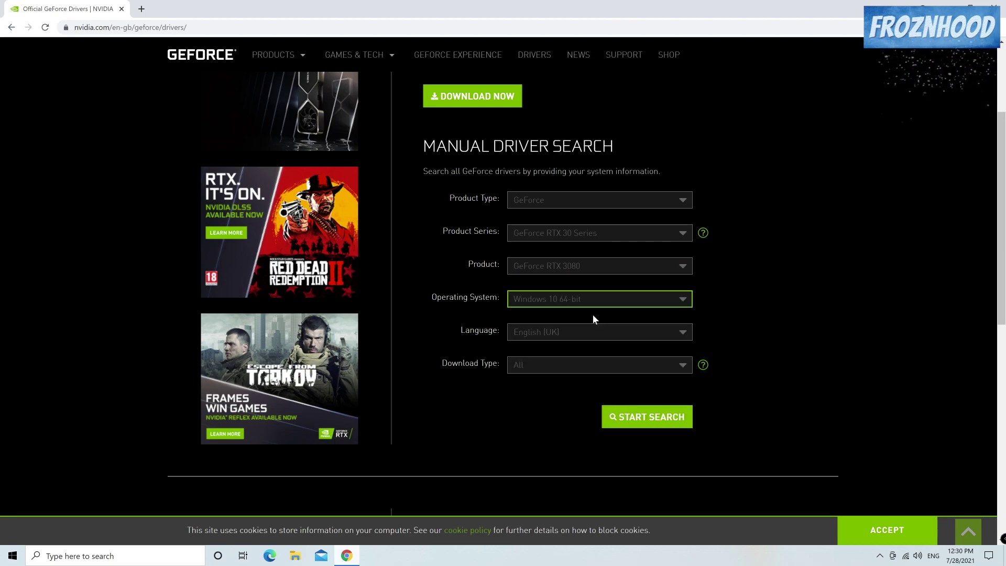
pyautogui.click(664, 422)
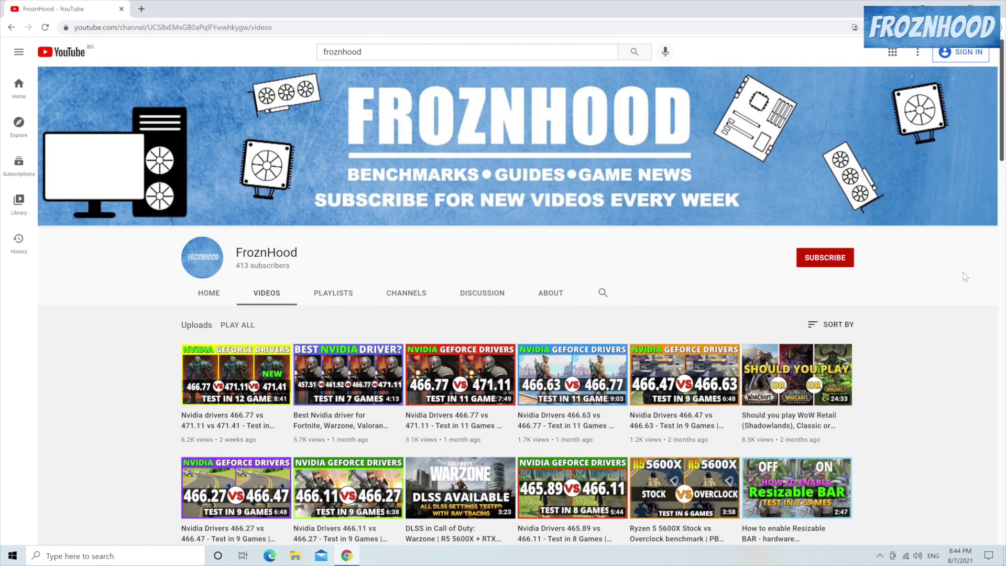
pyautogui.scroll(-5, 963, 272)
pyautogui.scroll(3, 963, 271)
pyautogui.scroll(-1, 963, 276)
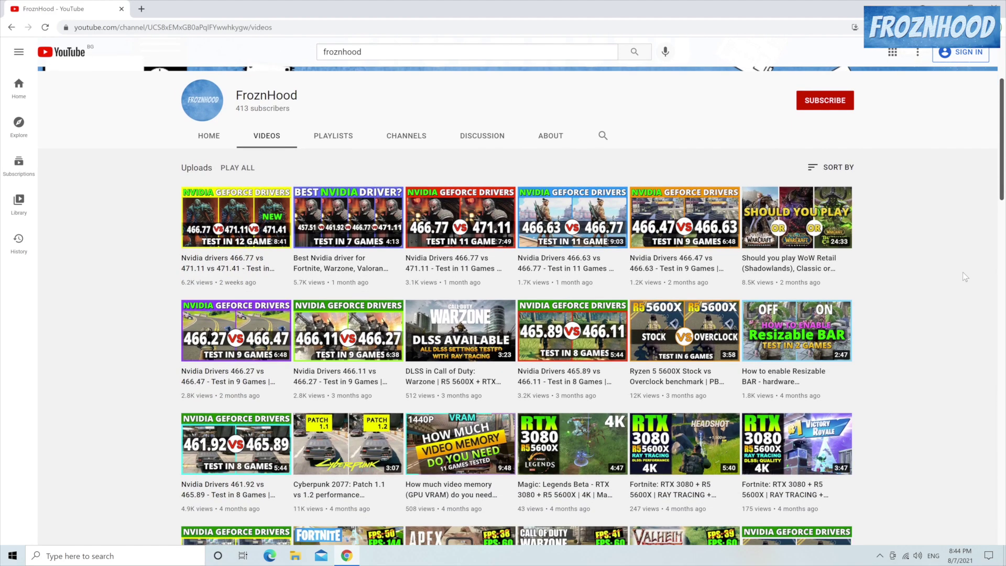
pyautogui.scroll(-1, 963, 276)
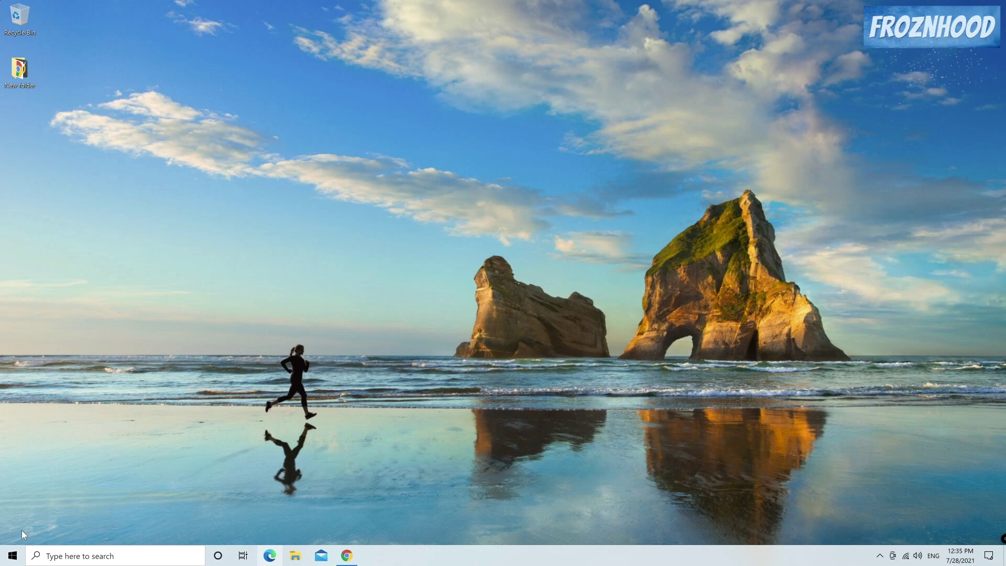
# Uninstall NVIDIA Graphics Driver 471.41 from Apps and Features.
pyautogui.rightClick(12, 555)
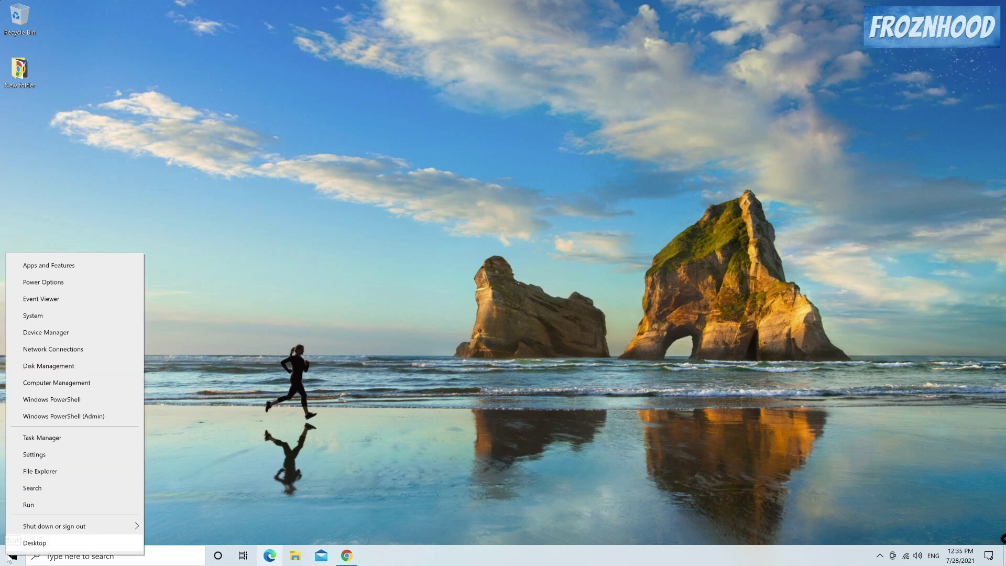
pyautogui.click(46, 265)
pyautogui.click(299, 253)
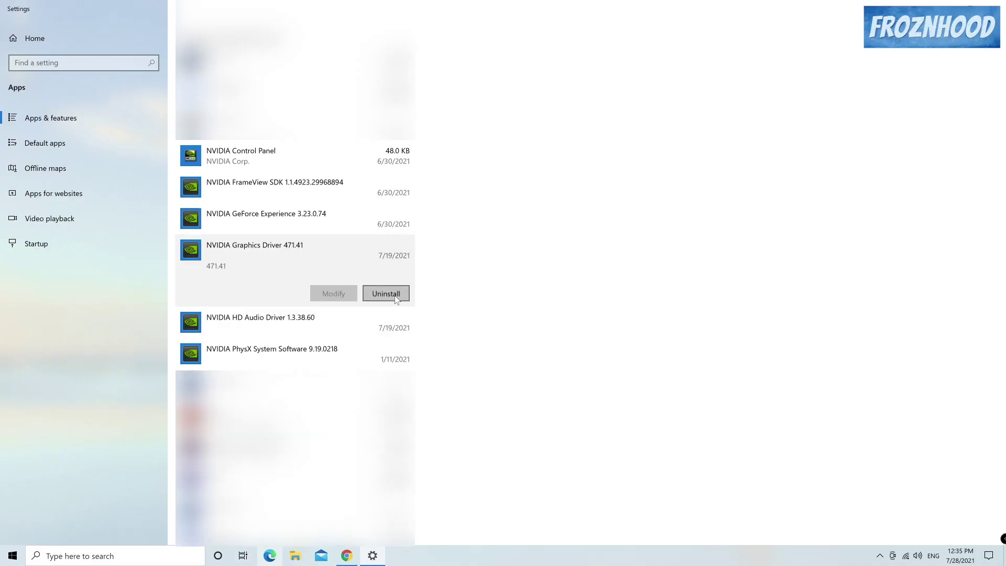
pyautogui.click(396, 297)
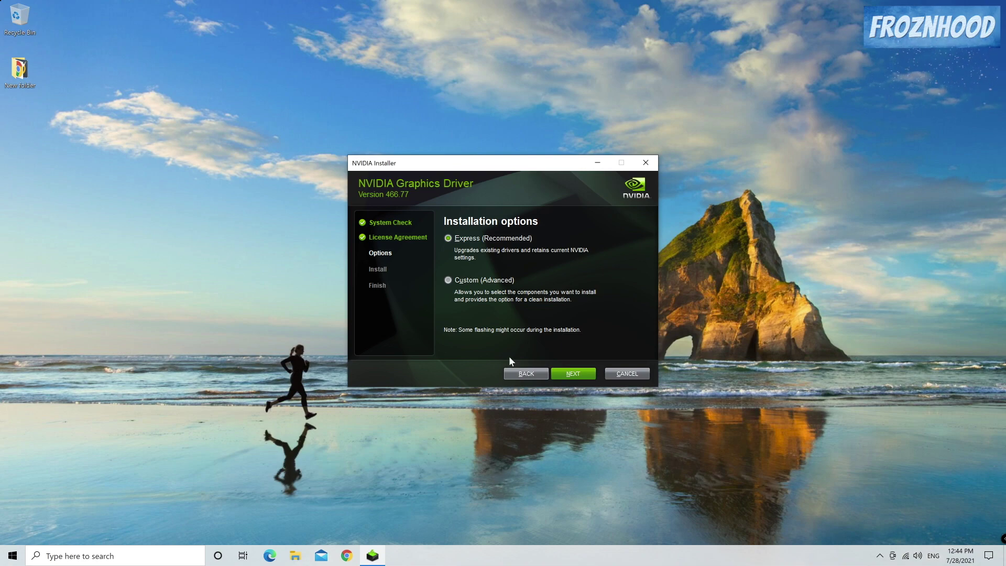
# Choose a Custom (Advanced) install of driver 466.77 with a clean installation ticked.
pyautogui.click(448, 280)
pyautogui.click(562, 375)
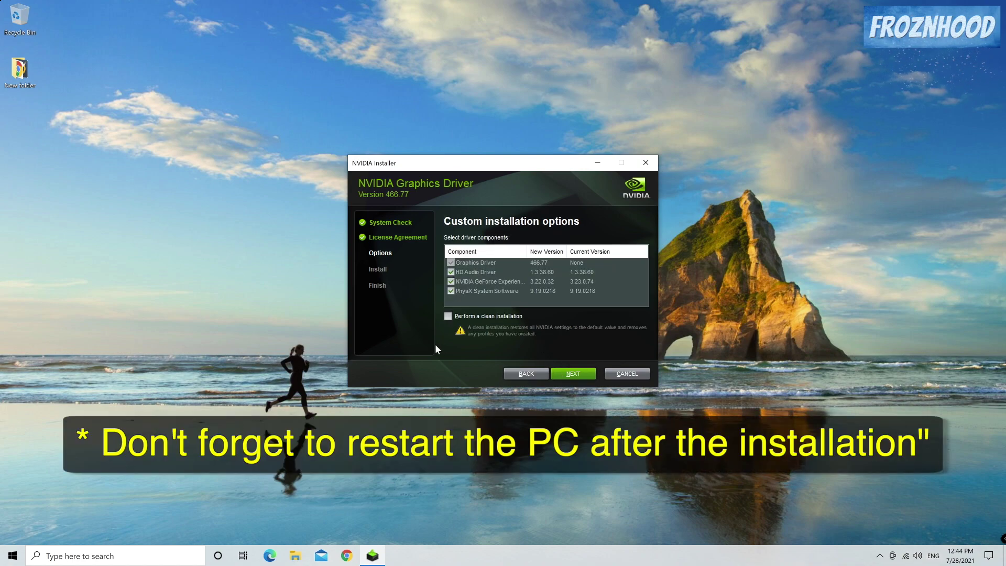
pyautogui.click(448, 316)
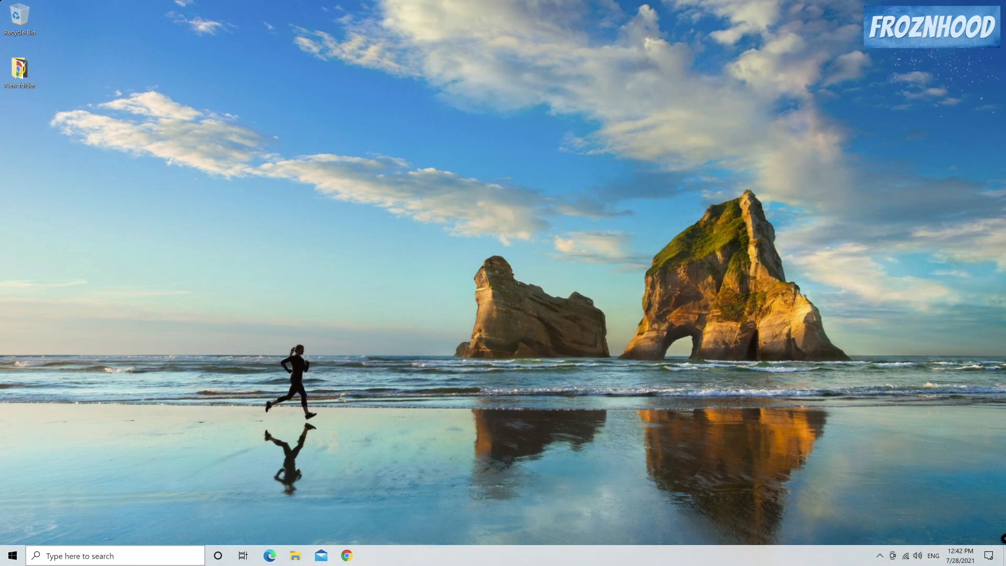
# In GeForce Experience, set Game Ready Driver 471.41 to a clean custom installation.
pyautogui.click(98, 559)
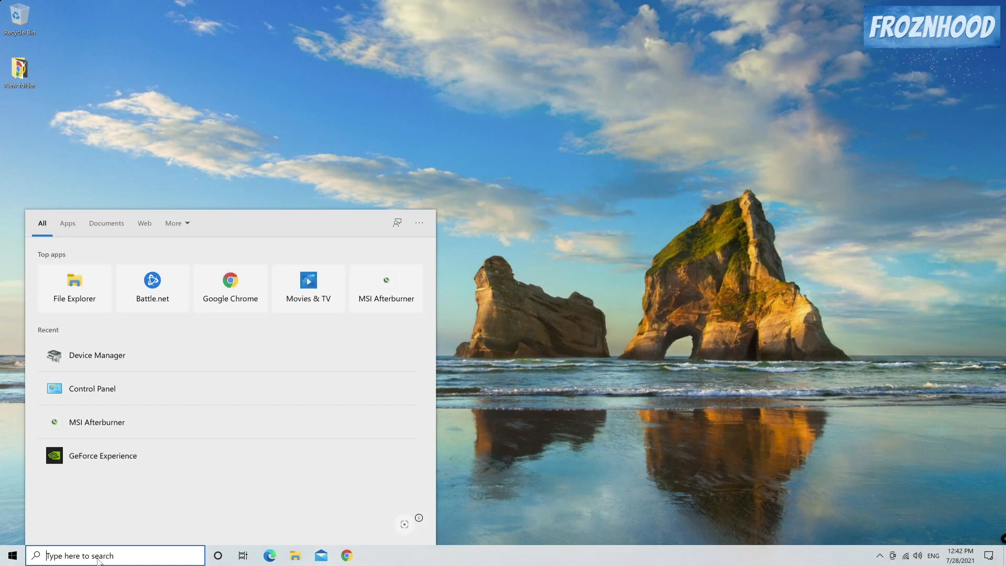
pyautogui.write('exper')
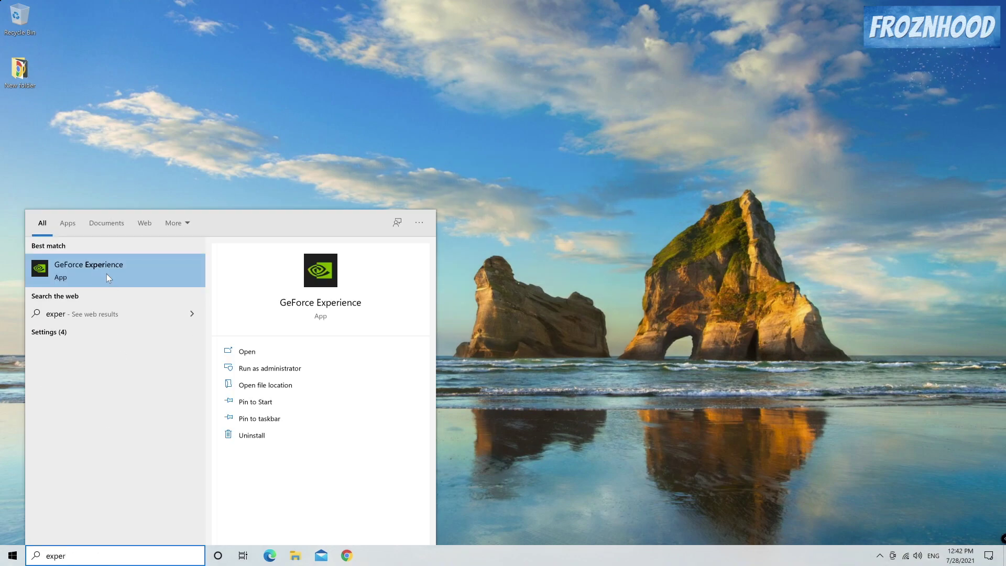
pyautogui.click(87, 270)
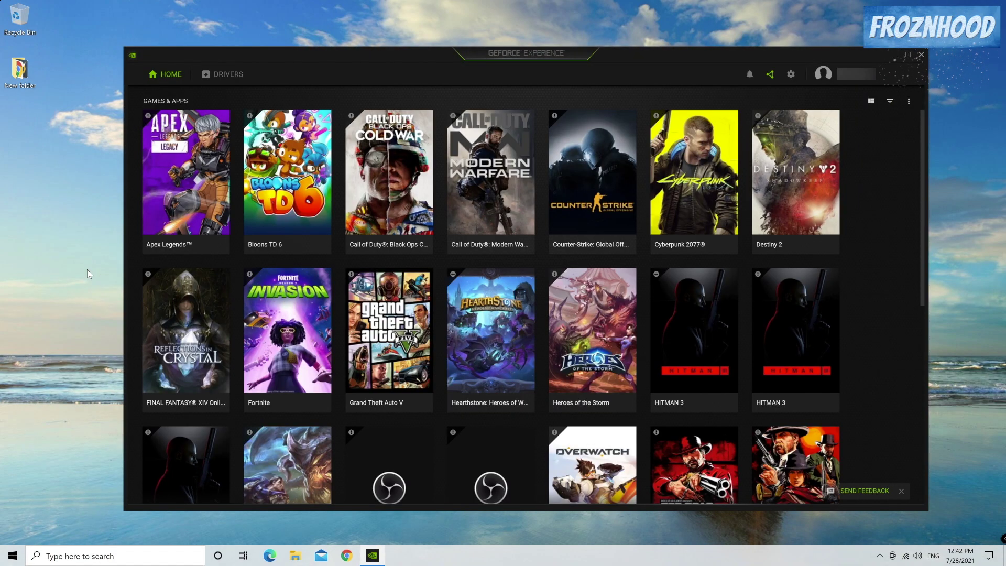
pyautogui.click(226, 74)
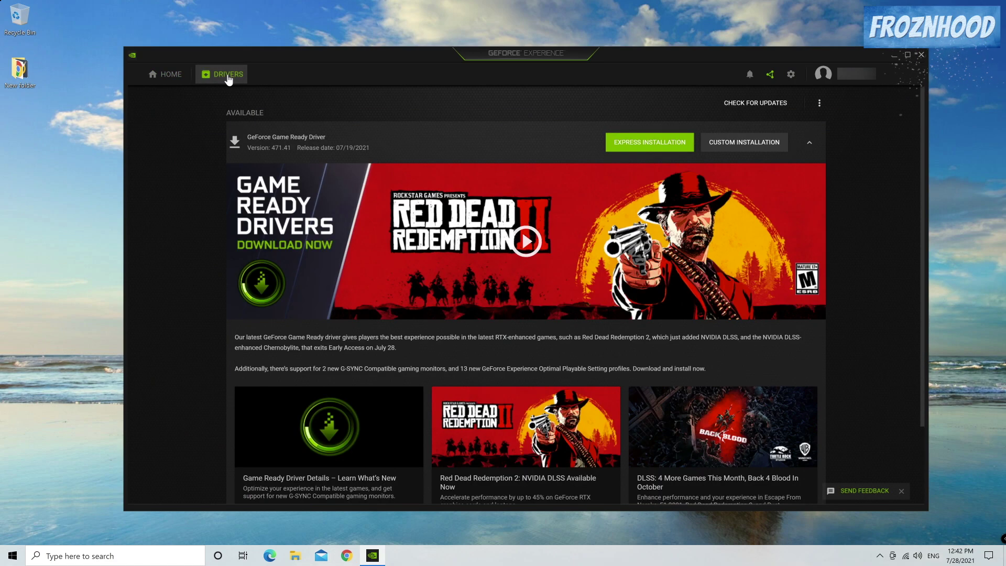
pyautogui.click(740, 146)
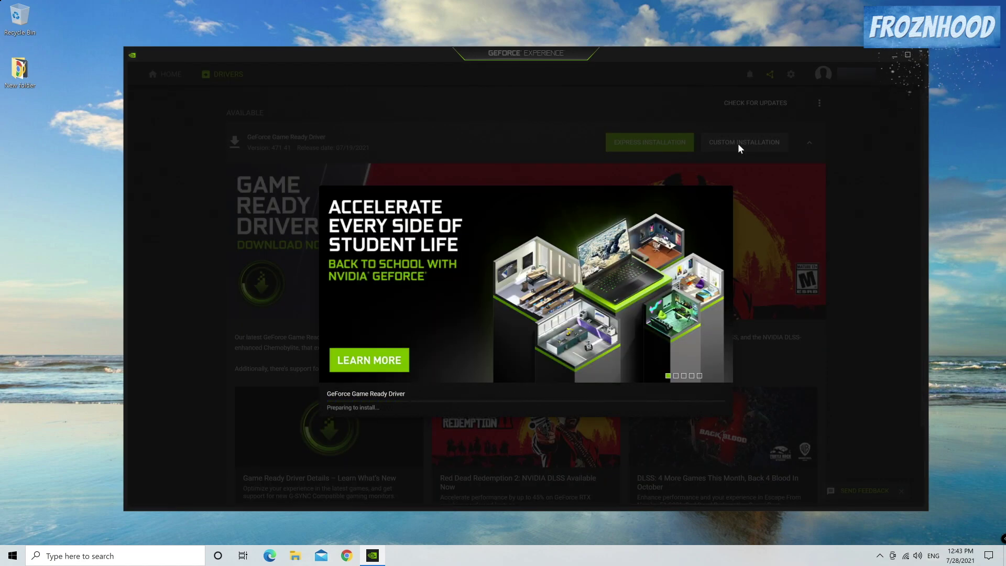
pyautogui.click(337, 369)
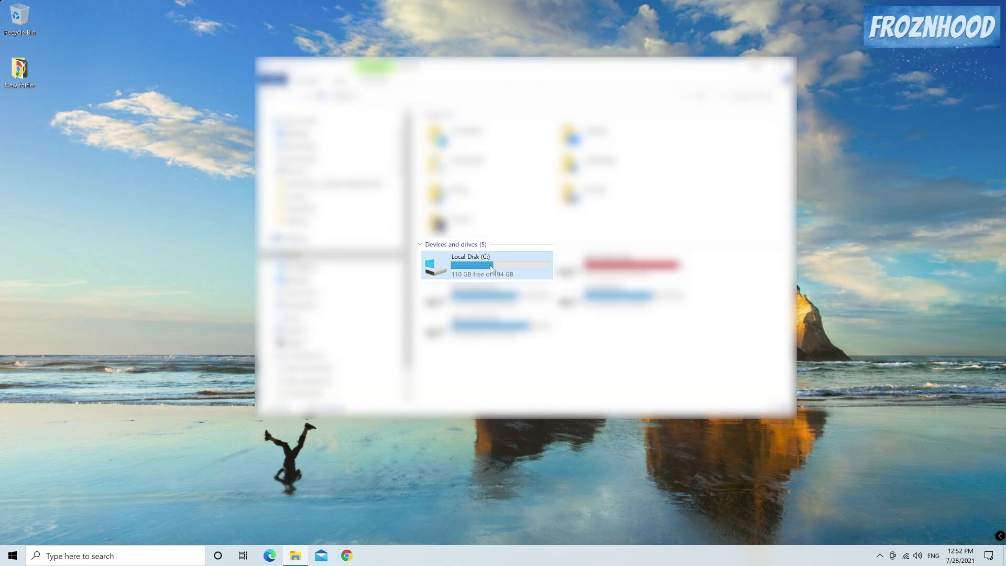
# Run Disk Cleanup on Local Disk (C:) to delete the 389 MB DirectX Shader Cache.
pyautogui.rightClick(490, 268)
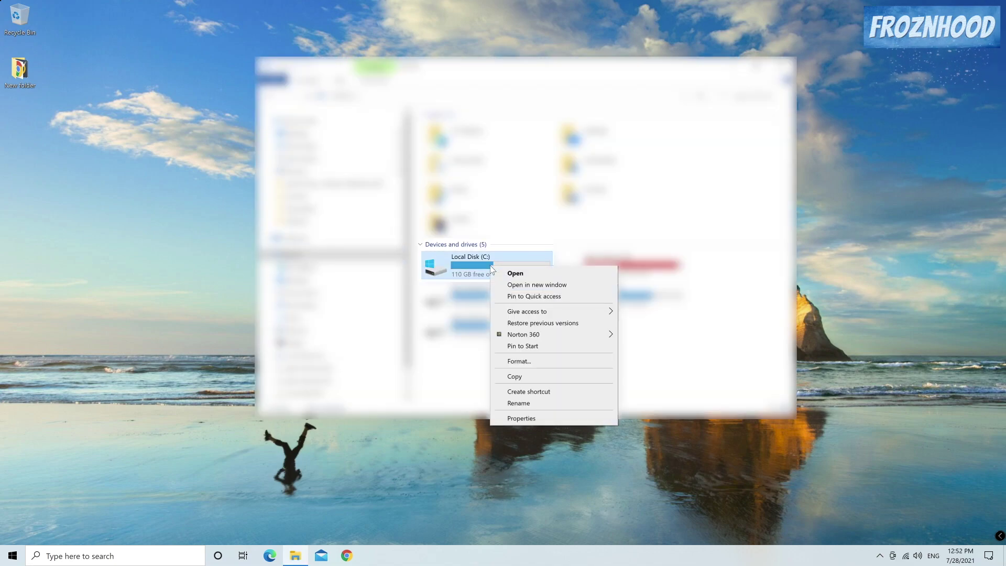
pyautogui.click(521, 419)
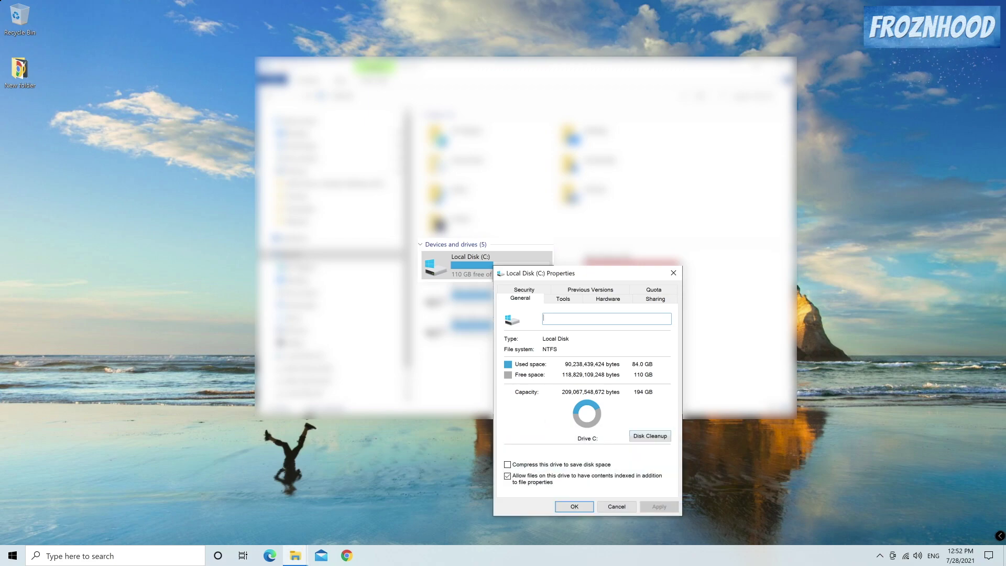
pyautogui.click(648, 439)
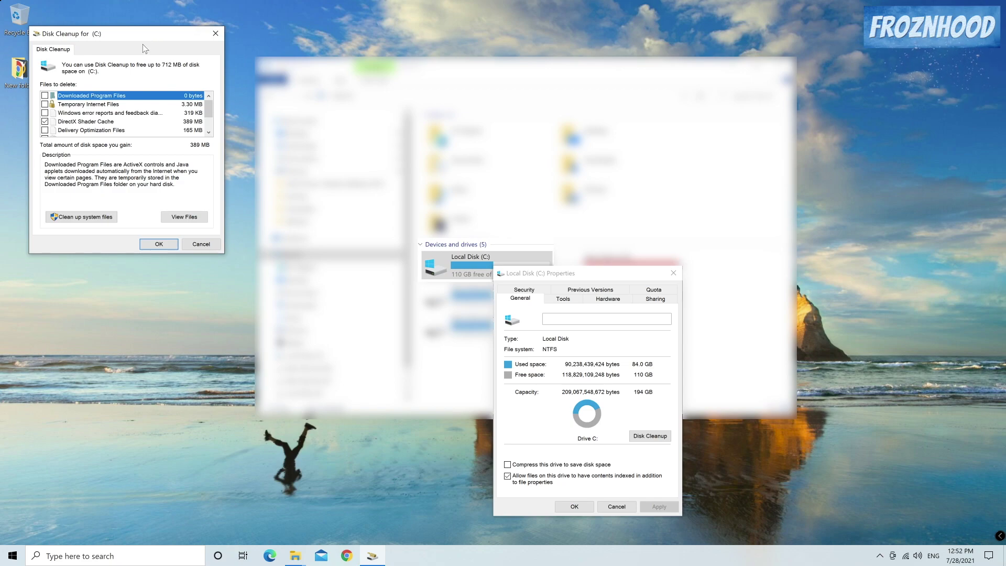
pyautogui.click(78, 122)
pyautogui.moveTo(212, 109)
pyautogui.mouseDown()
pyautogui.moveTo(216, 126)
pyautogui.moveTo(217, 99)
pyautogui.mouseUp()
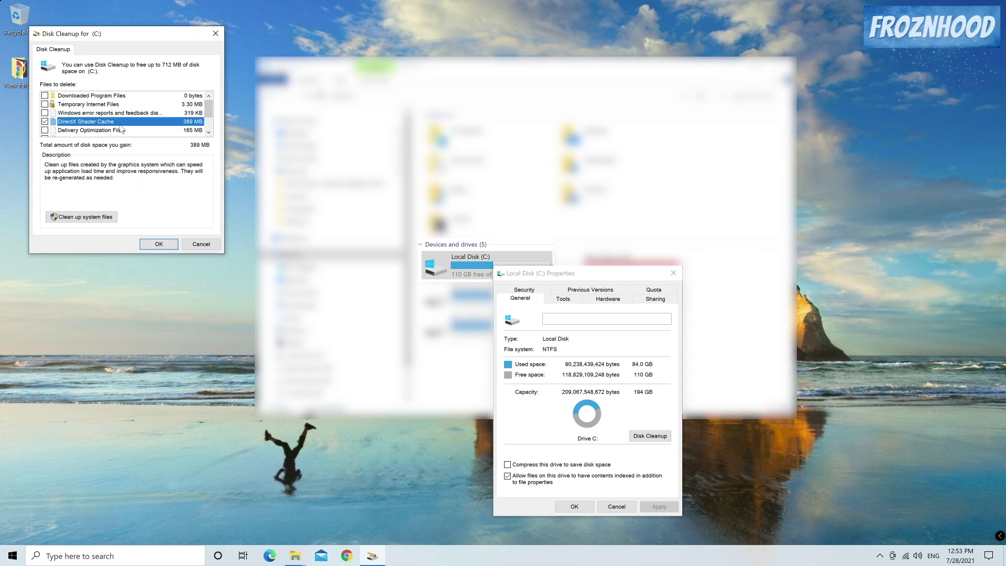
pyautogui.click(150, 249)
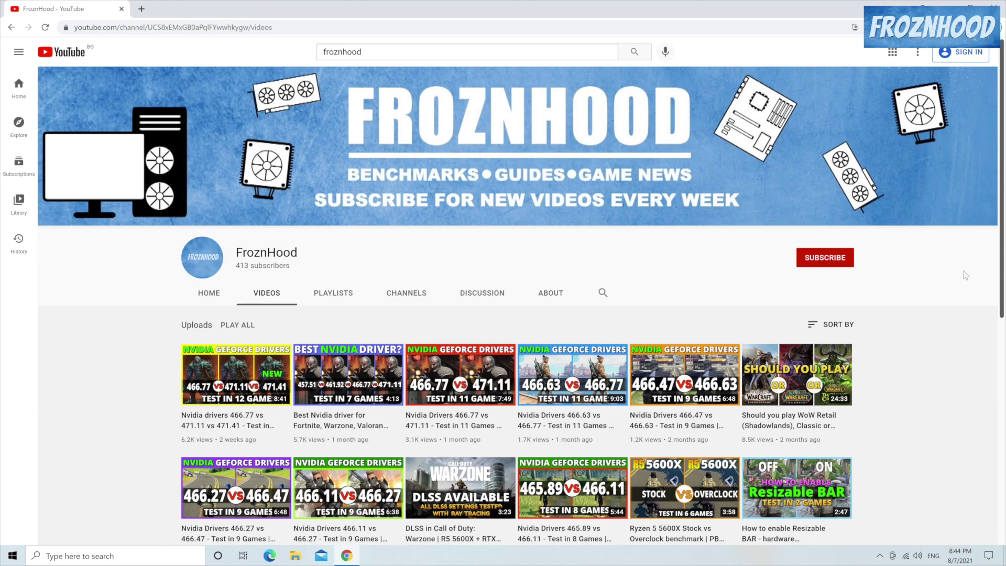
pyautogui.scroll(-4, 966, 275)
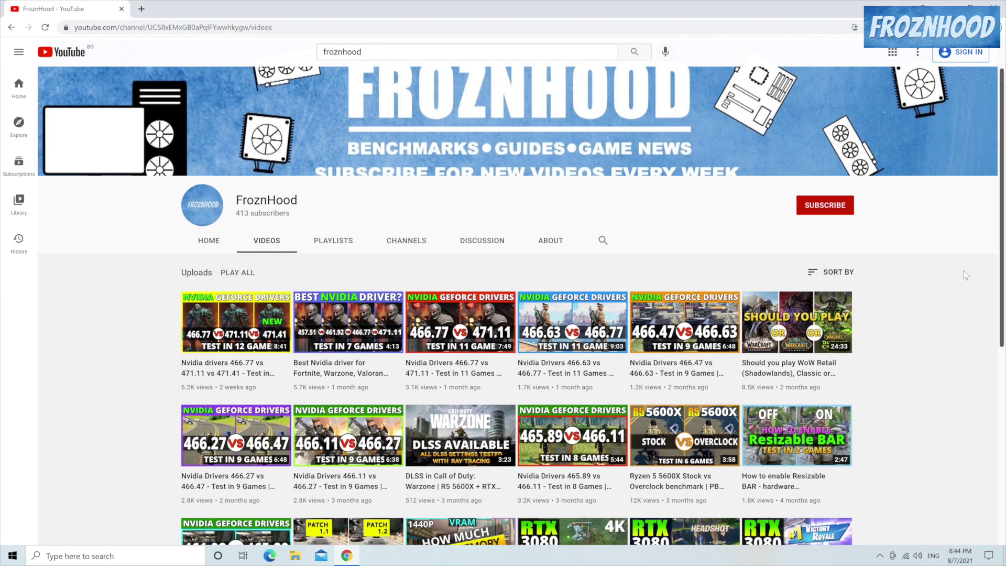
pyautogui.scroll(-4, 963, 271)
pyautogui.scroll(-6, 963, 270)
pyautogui.scroll(-4, 963, 271)
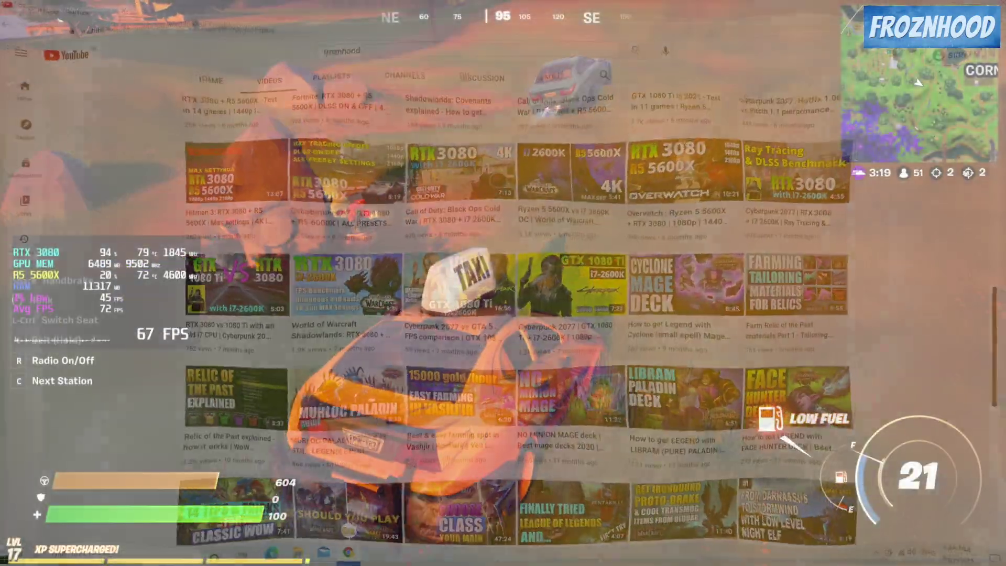